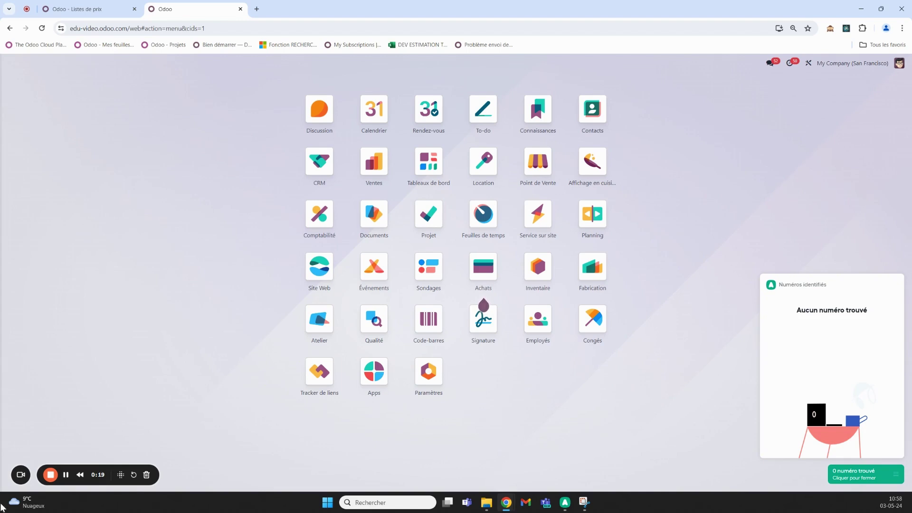
- Dismiss the 'Numéros identifiés' notification panel on the Odoo home menu
left_click(871, 486)
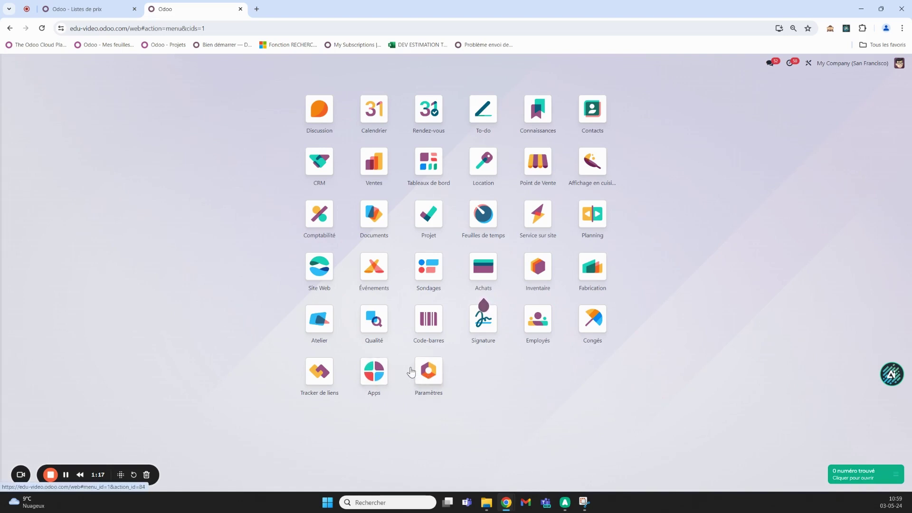
left_click(429, 375)
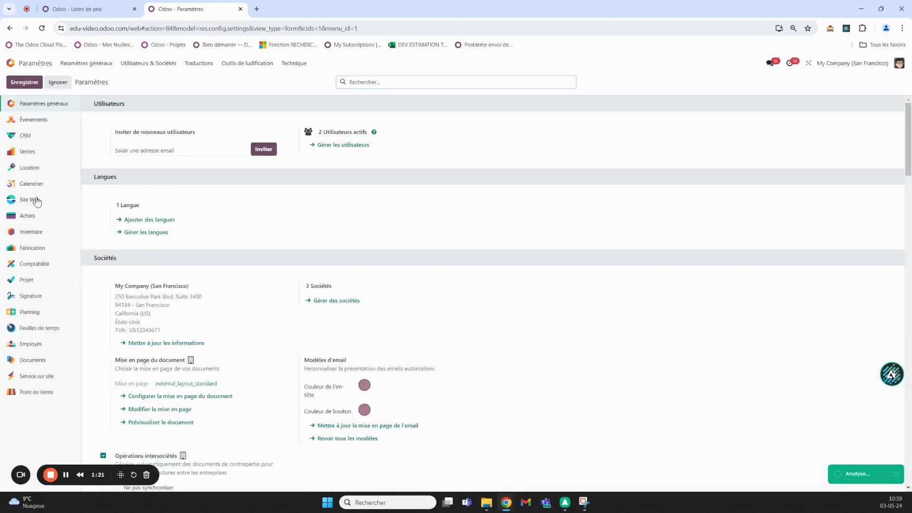
left_click(36, 200)
scroll(347, 262, "down", 3)
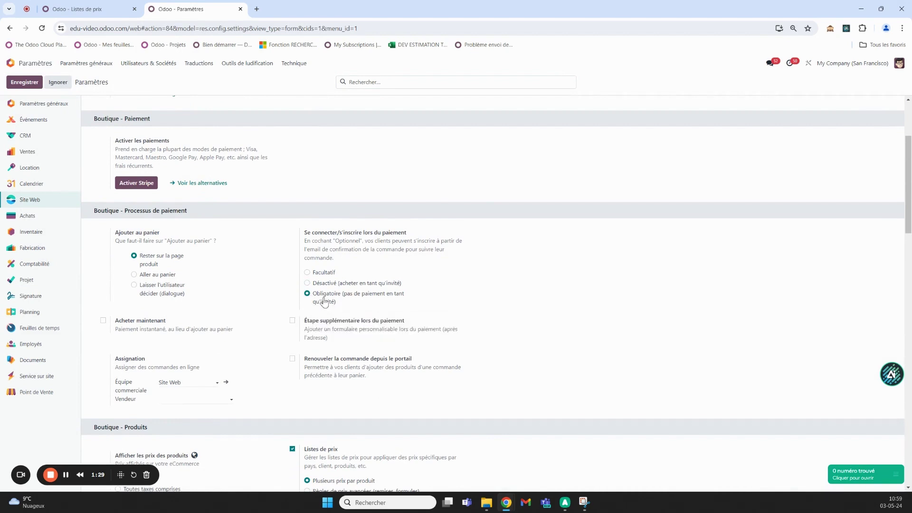
scroll(340, 297, "down", 3)
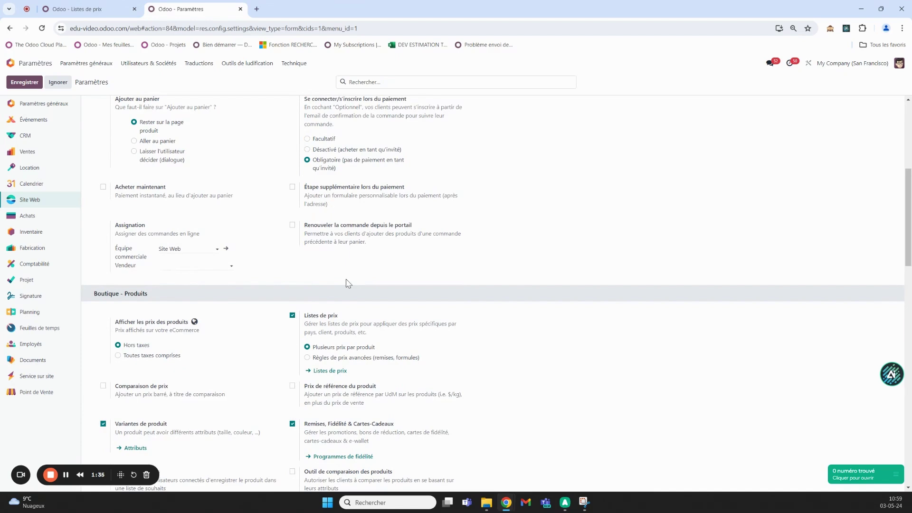
scroll(157, 342, "down", 6)
scroll(141, 344, "down", 5)
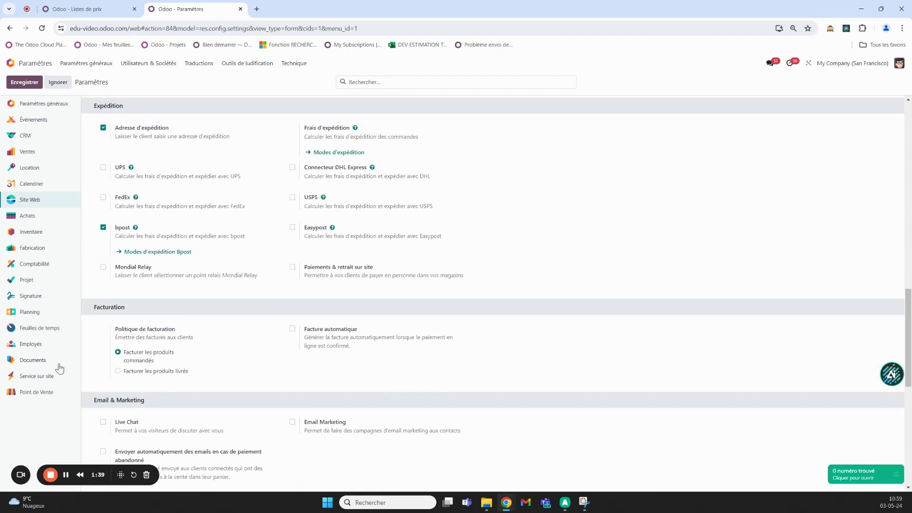
scroll(184, 374, "down", 3)
scroll(185, 375, "down", 3)
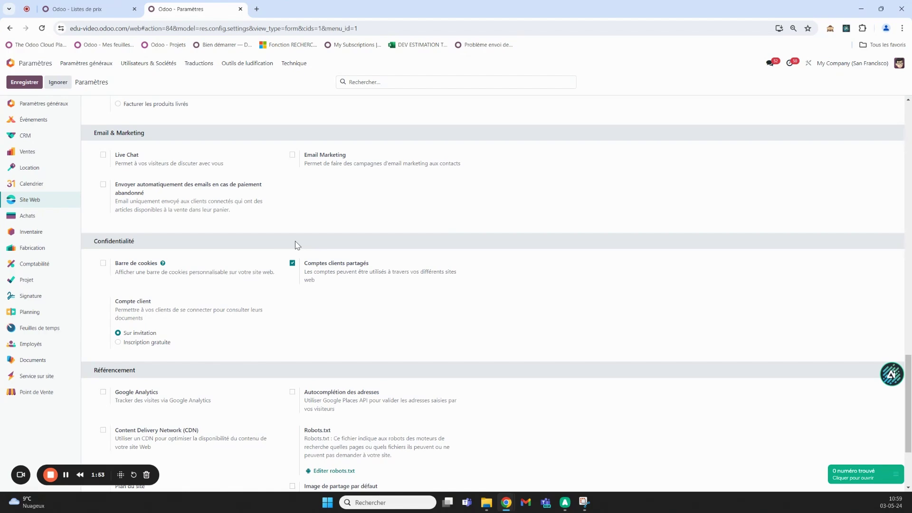
left_click(10, 62)
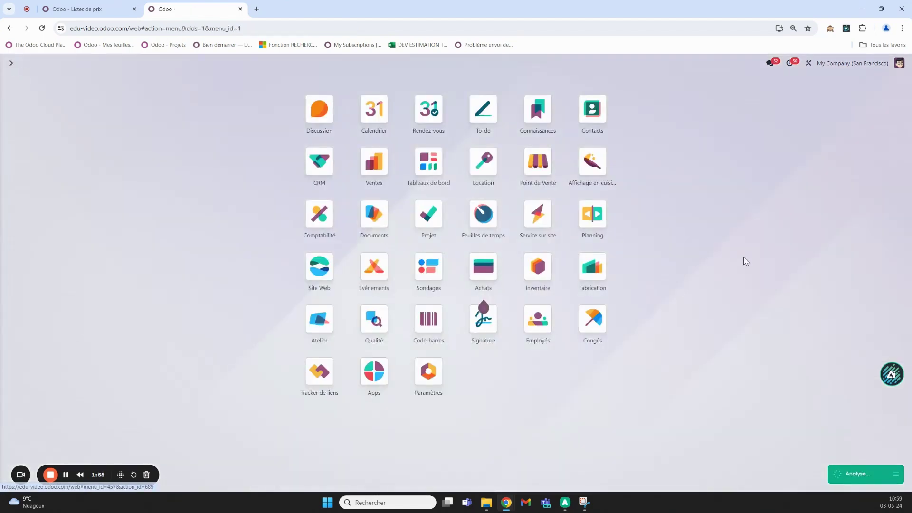
- Open the Site Web app and go to eCommerce > Listes de prix
type("site web")
key("Return")
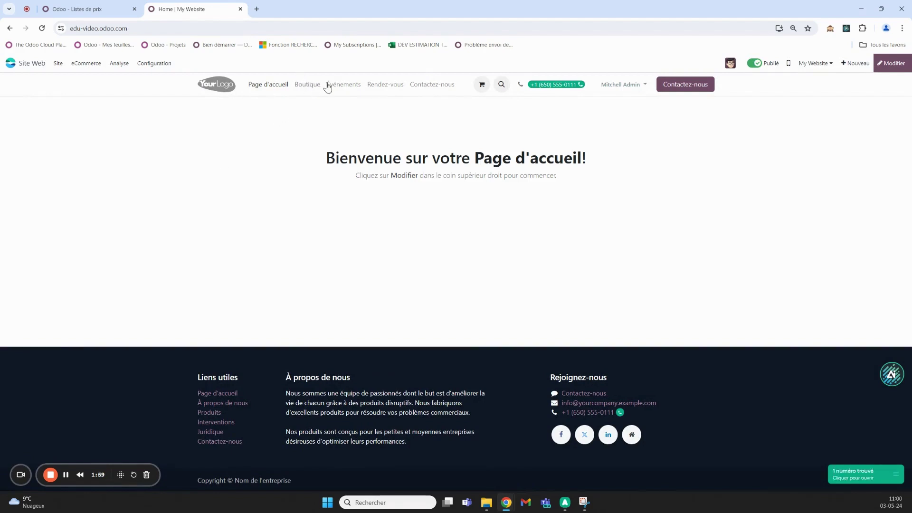
left_click(57, 63)
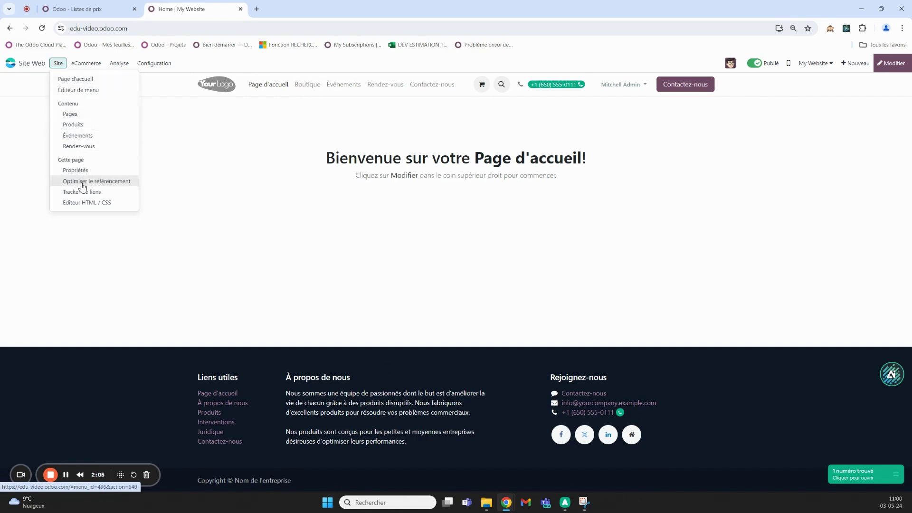
mouse_move(86, 63)
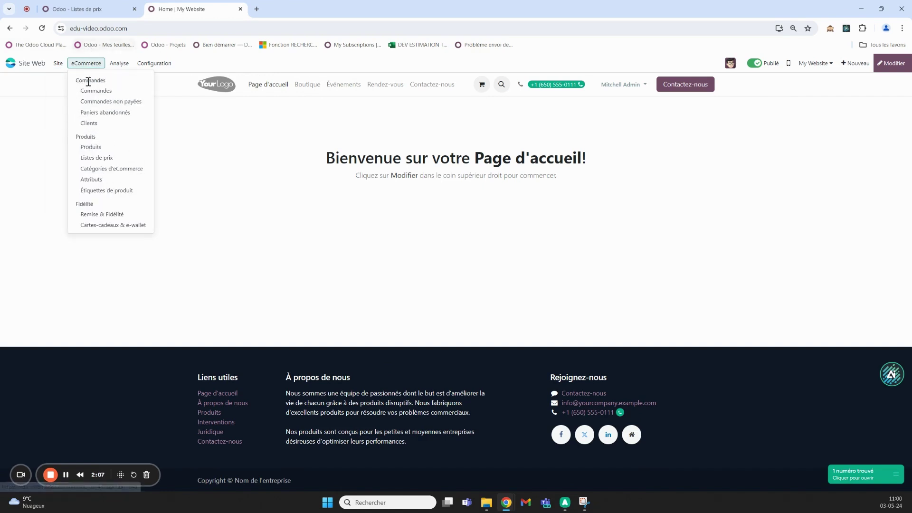
left_click(93, 158)
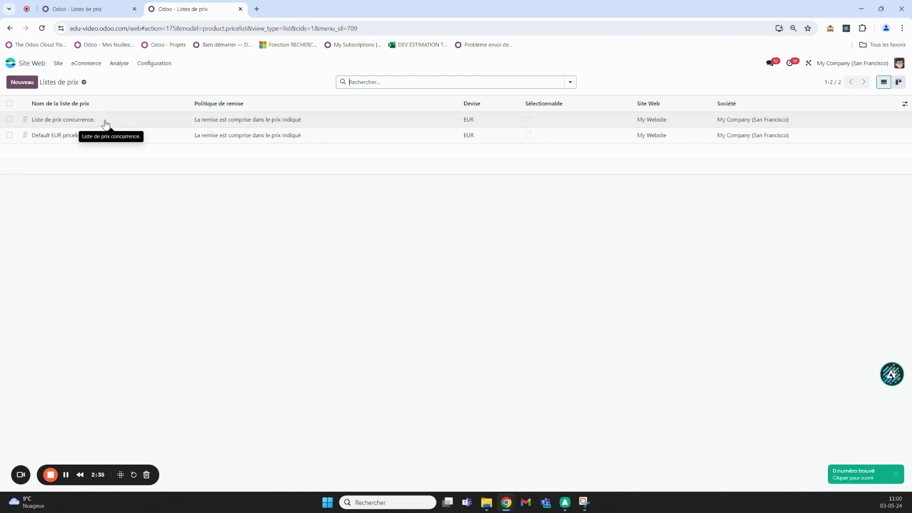
left_click(105, 124)
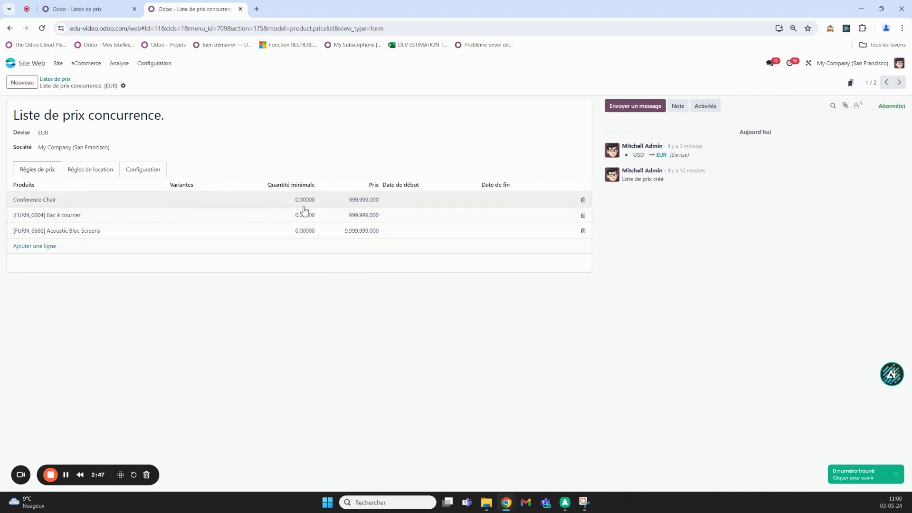
left_click(64, 79)
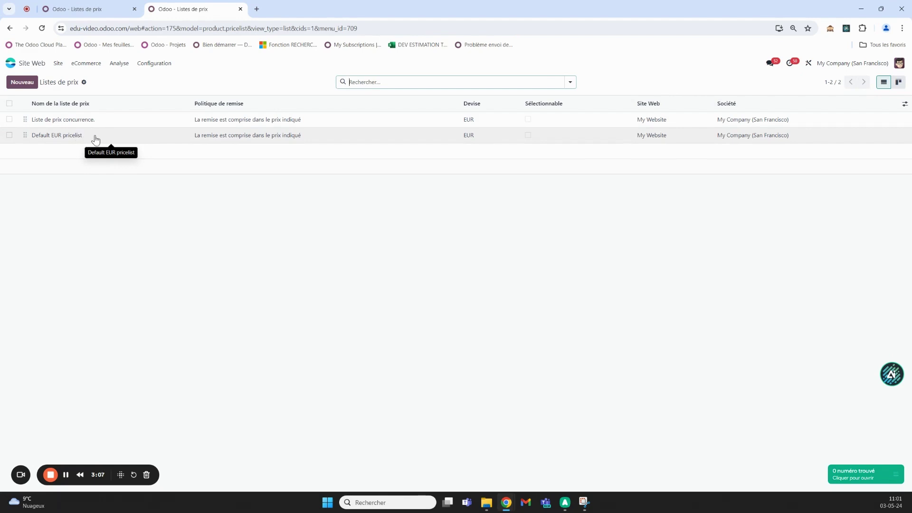
- Review the Default EUR pricelist's configuration (My Website, not selectable), then return home
left_click(95, 137)
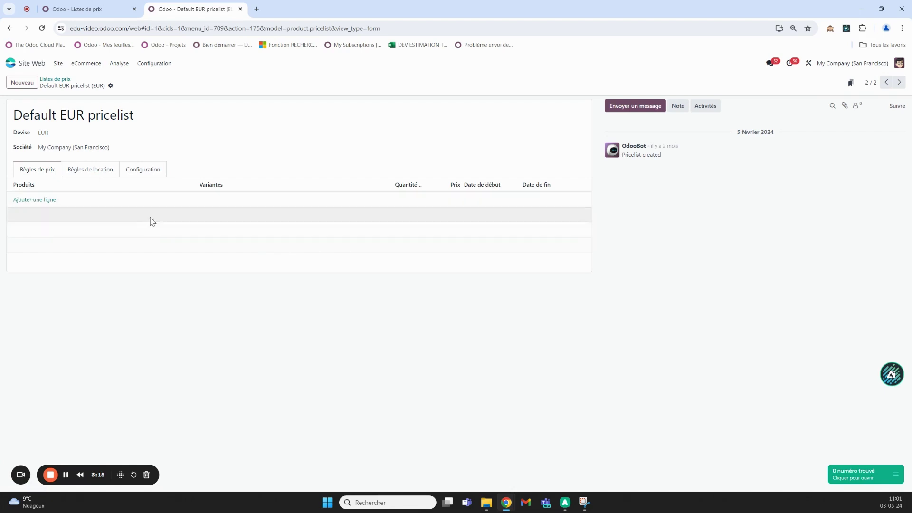
left_click(143, 170)
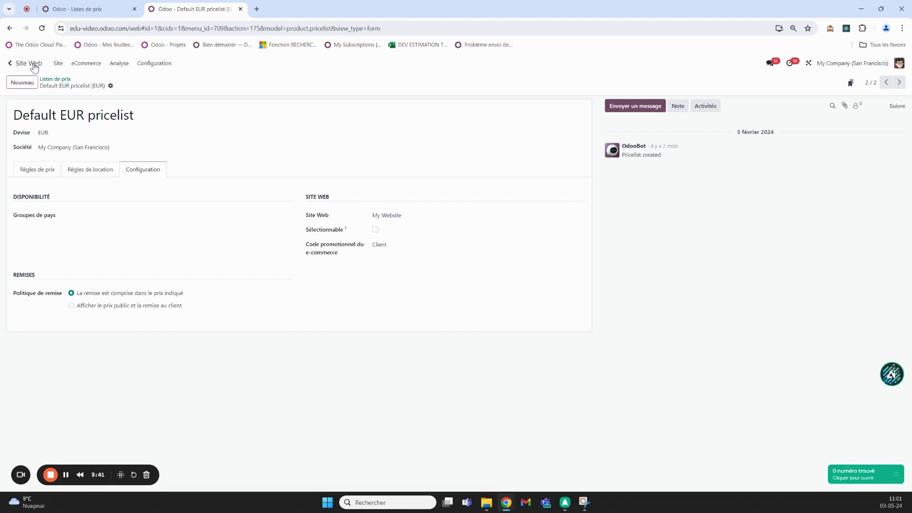
left_click(20, 65)
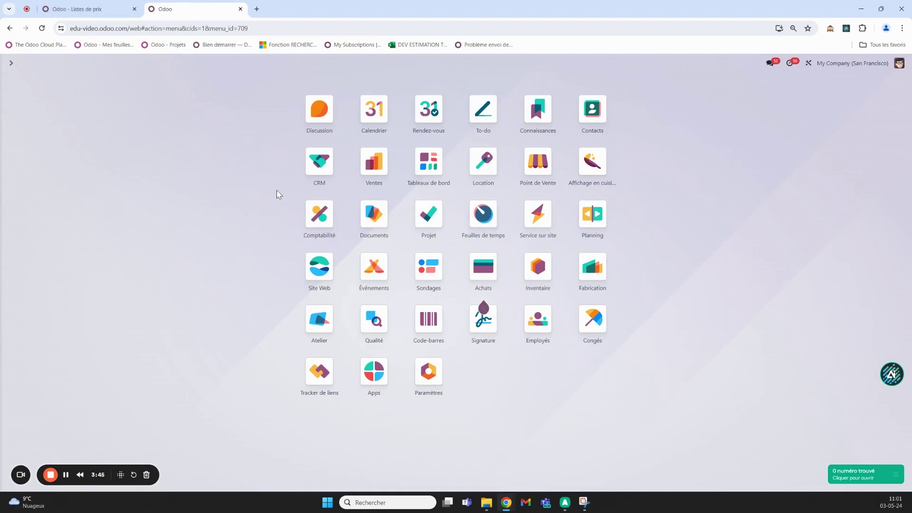
- Open the website's Boutique page listing the Conference Chair at 999.999,00 €
left_click(326, 275)
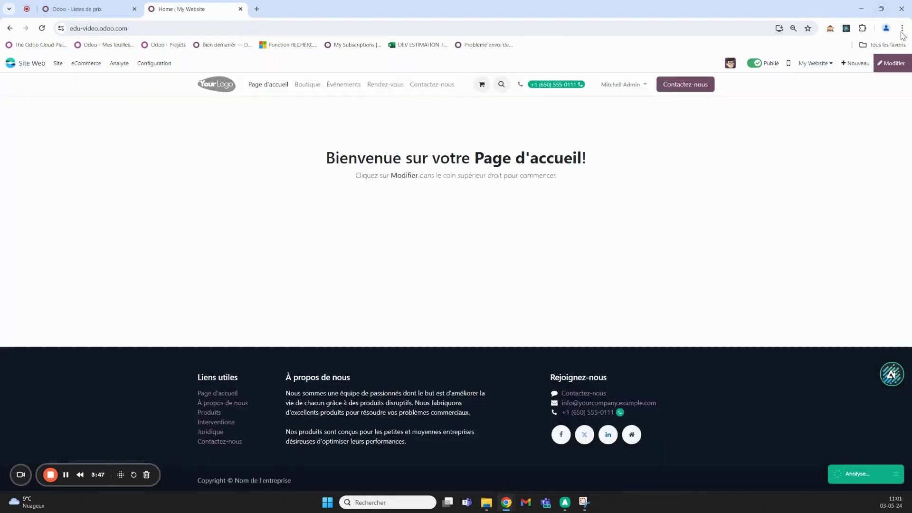
left_click(902, 28)
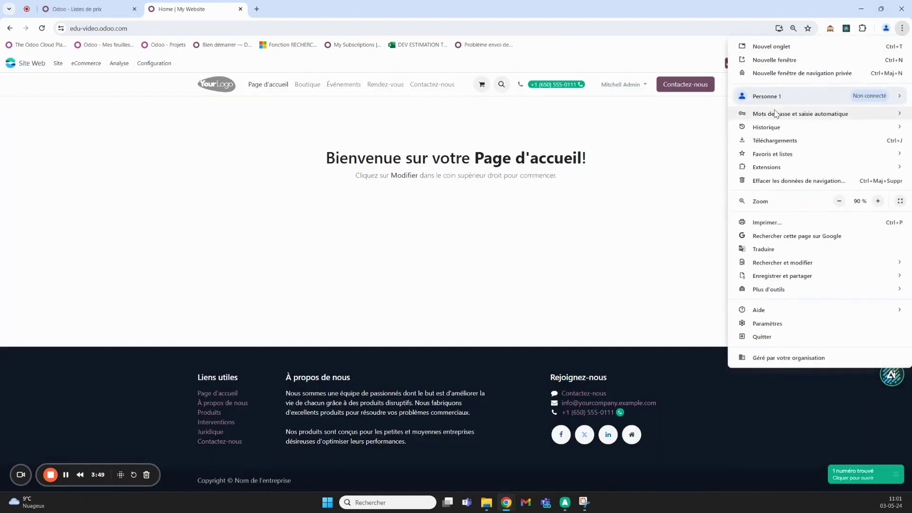
left_click(81, 64)
left_click(81, 64)
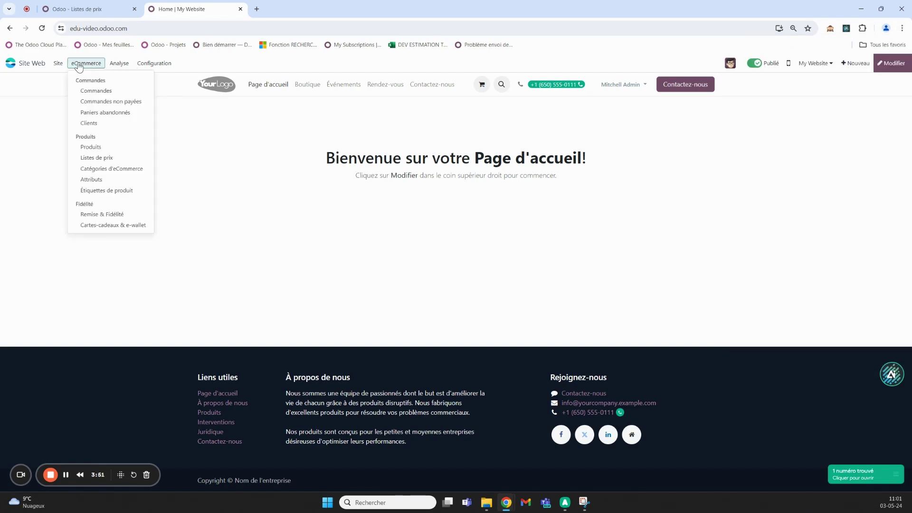
mouse_move(58, 63)
left_click(133, 78)
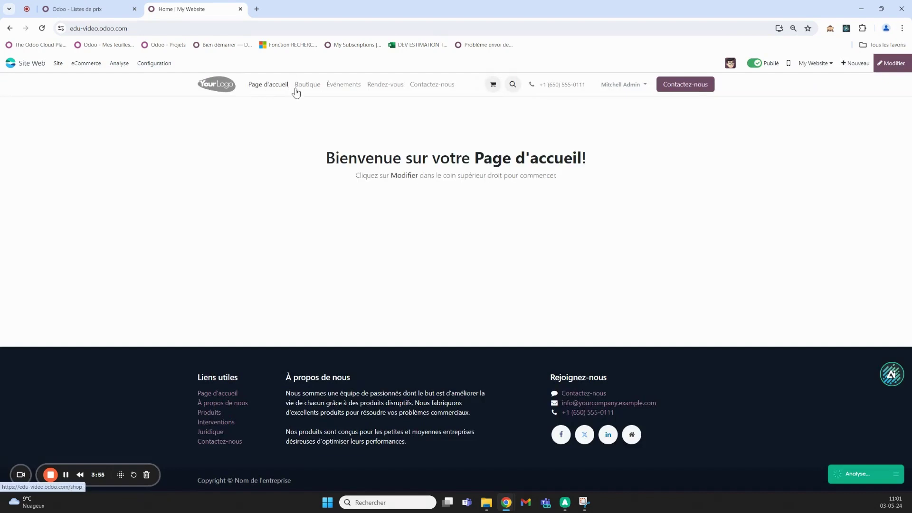
left_click(308, 85)
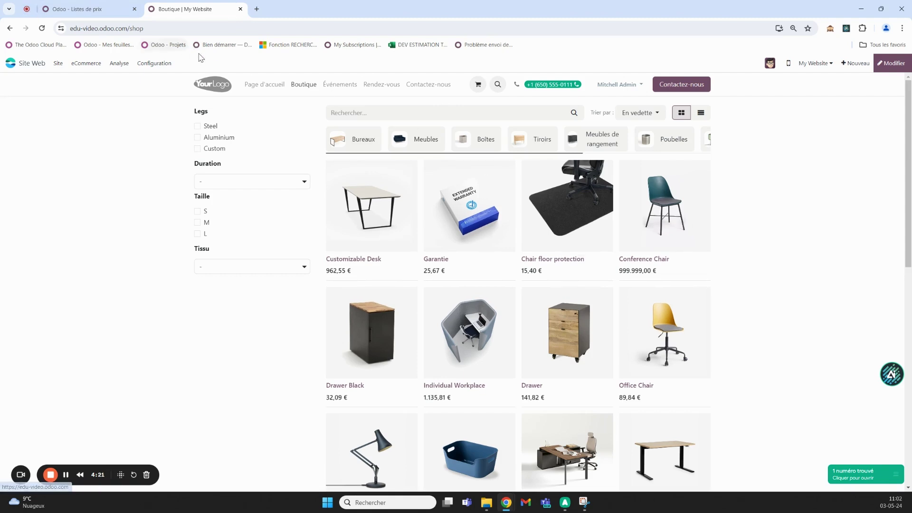
- Load the shop in a private window and open the Conference Chair product page
left_click(174, 26)
key("ctrl+c")
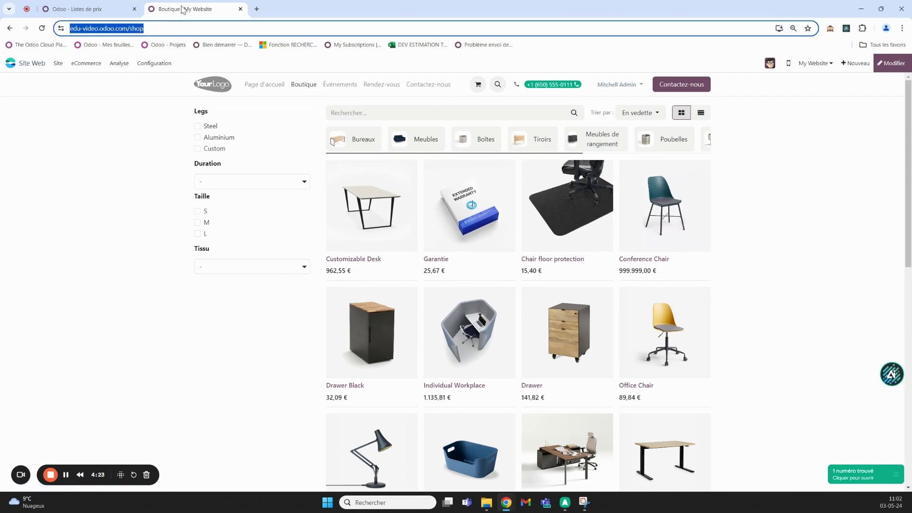
left_click(257, 9)
left_click(902, 29)
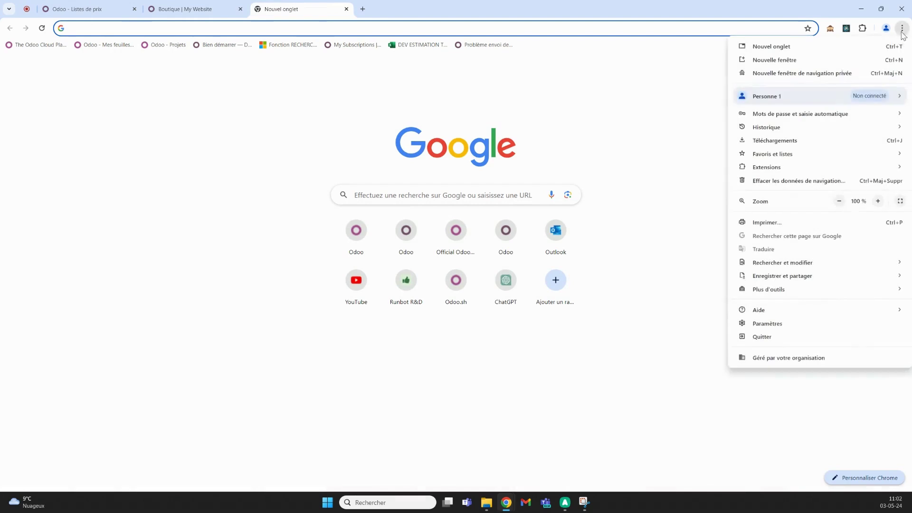
left_click(779, 75)
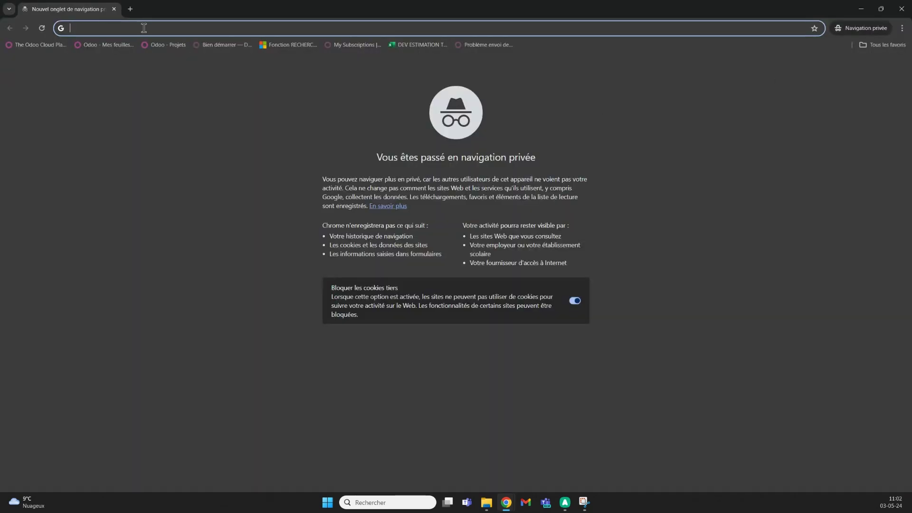
key("ctrl+v")
key("Return")
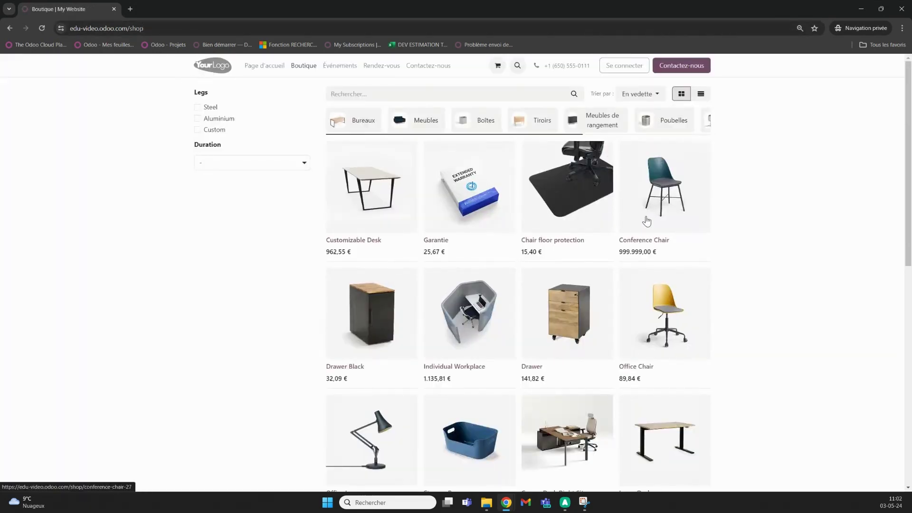
left_click(640, 196)
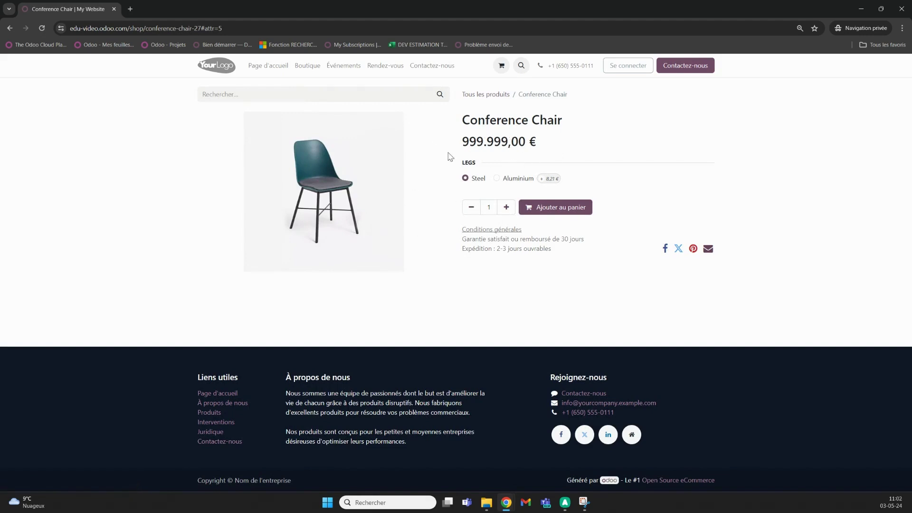
- Compare with the pricelists tab in the regular window, then minimise the browser
left_click(860, 6)
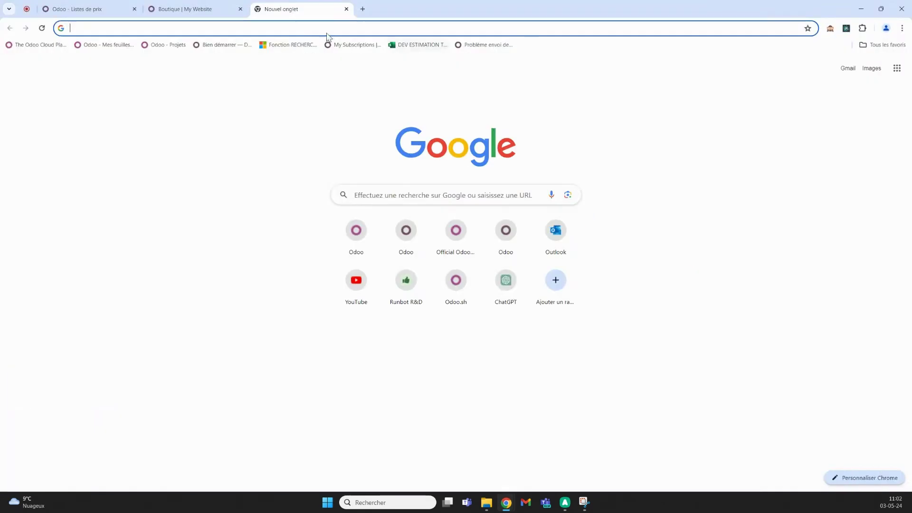
left_click(79, 10)
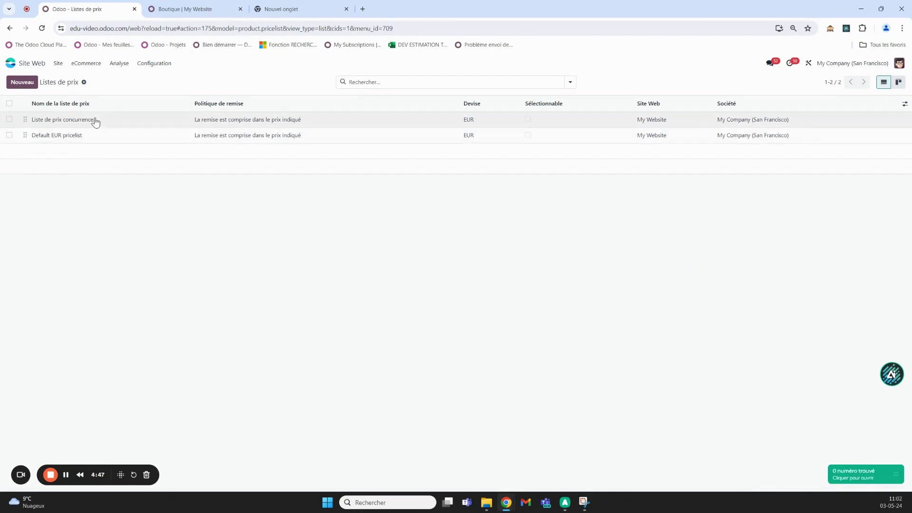
left_click(284, 8)
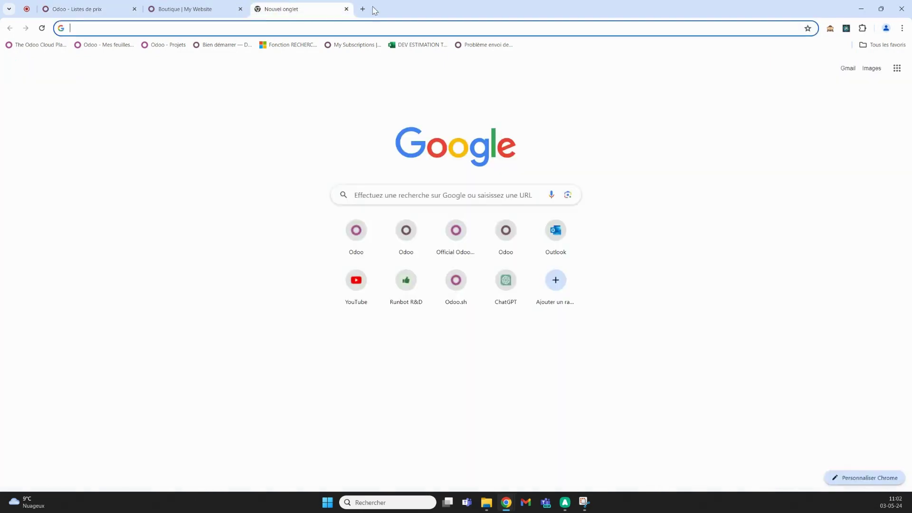
left_click(185, 9)
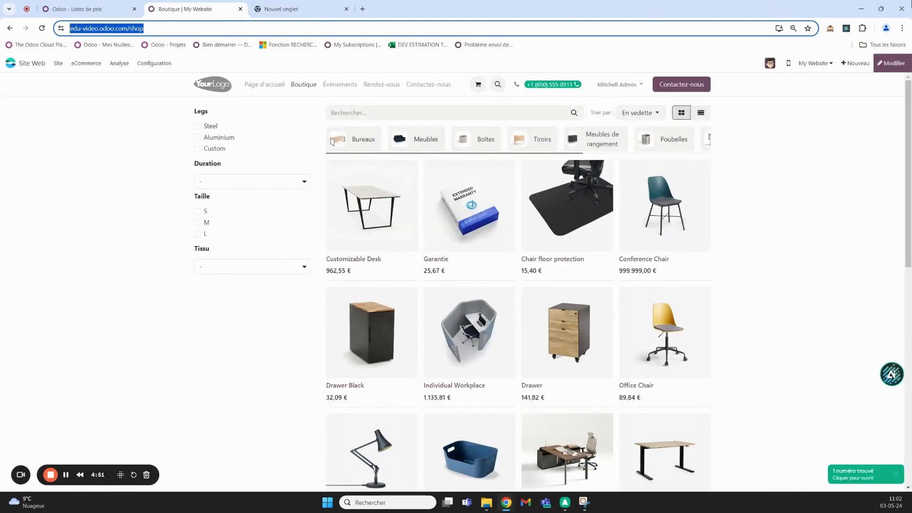
left_click(862, 8)
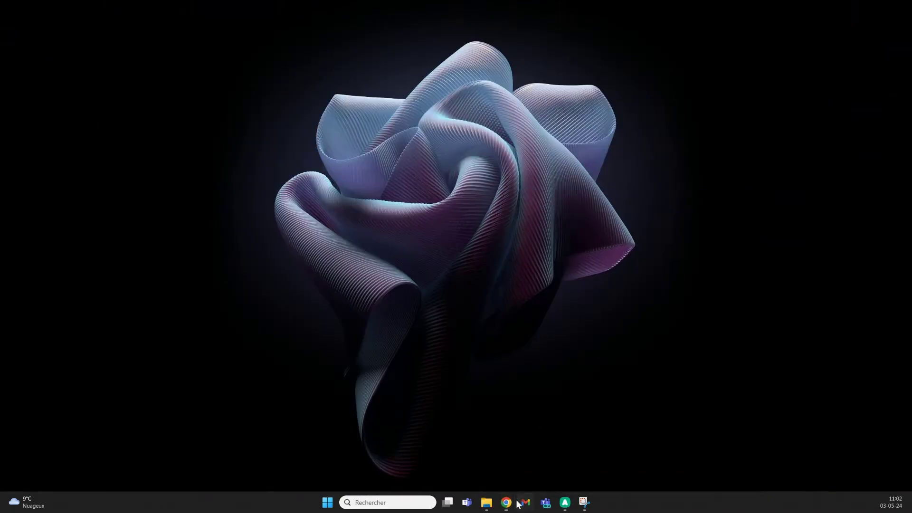
- Add the Conference Chair to the cart in the private window and proceed to checkout
mouse_move(508, 503)
left_click(677, 444)
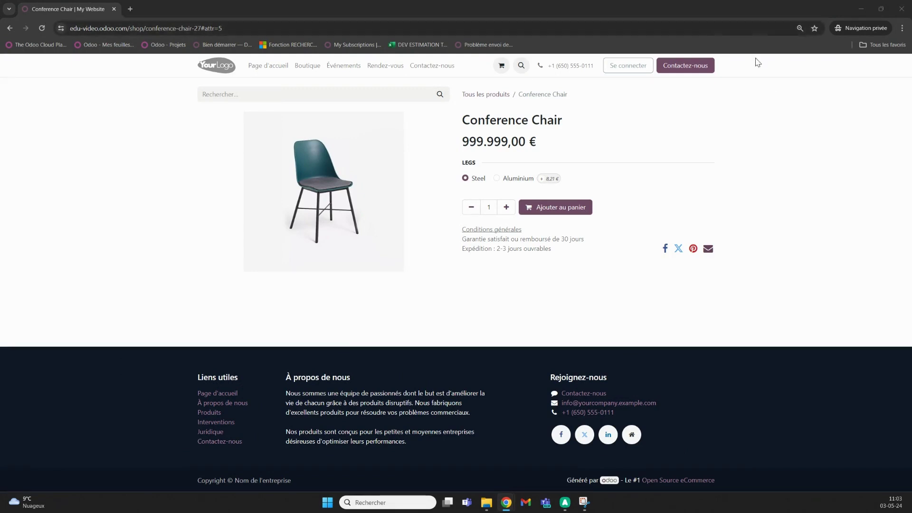
left_click(561, 209)
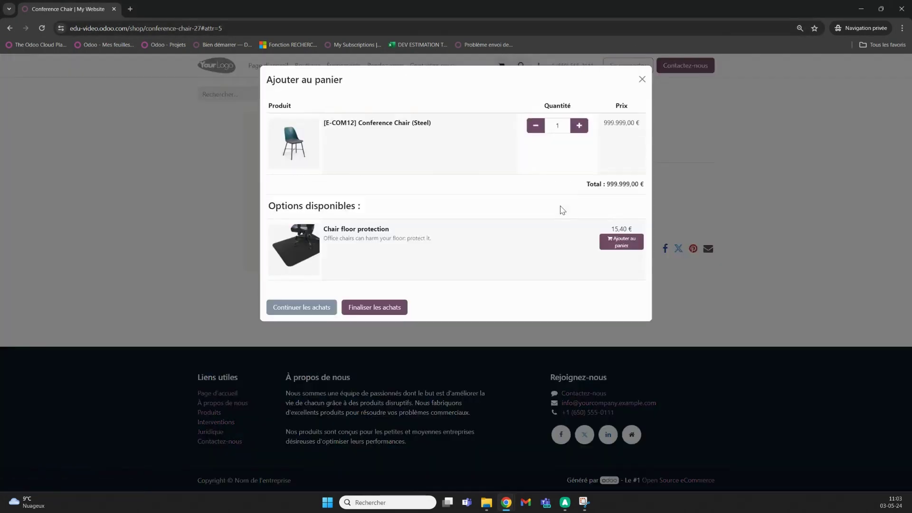
left_click(359, 316)
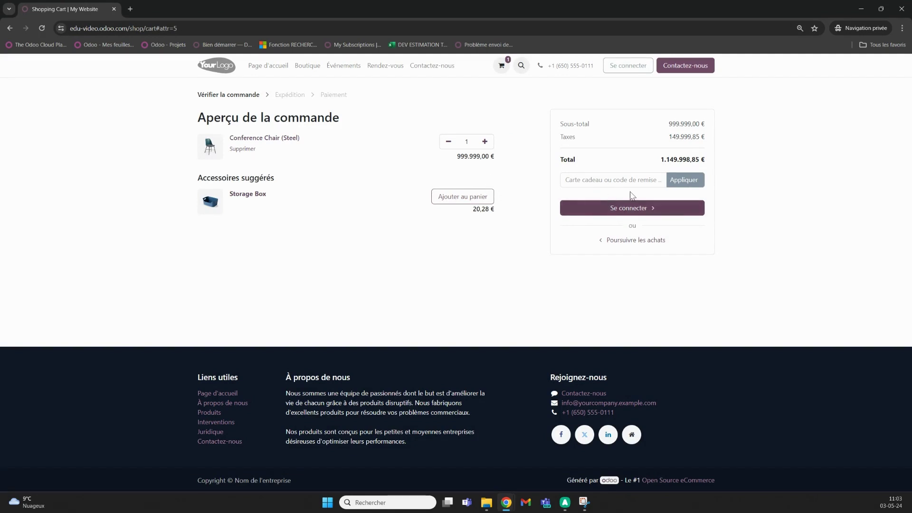
- Apply the 'Client' discount code, cutting the chair to 42,35 €, then open sign-in
left_click(611, 181)
type("Client")
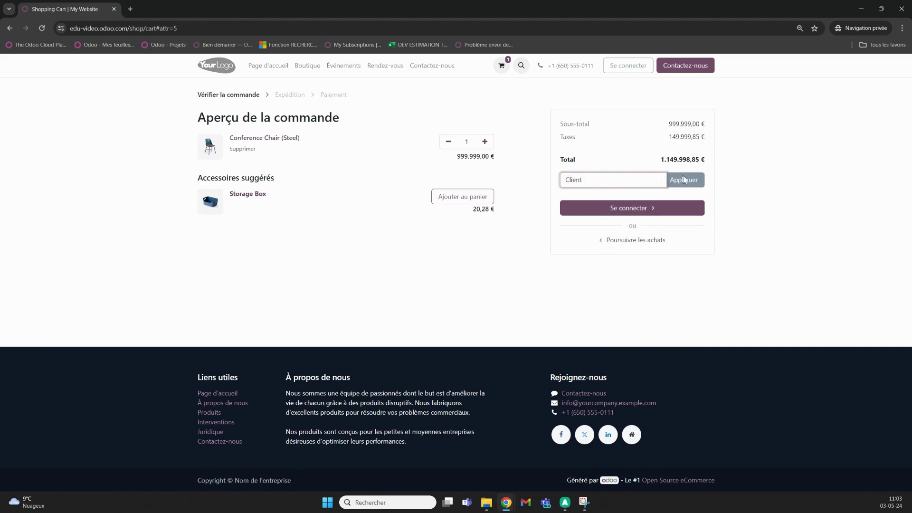
left_click(692, 187)
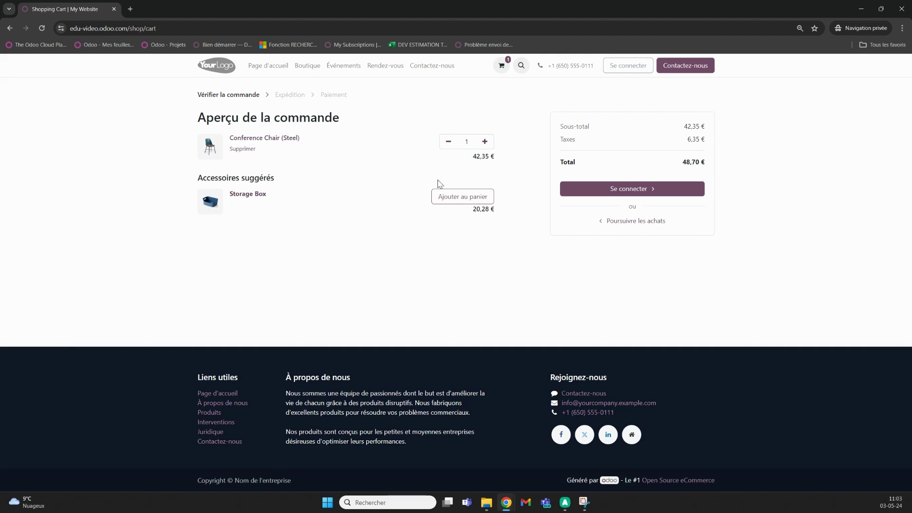
left_click(627, 66)
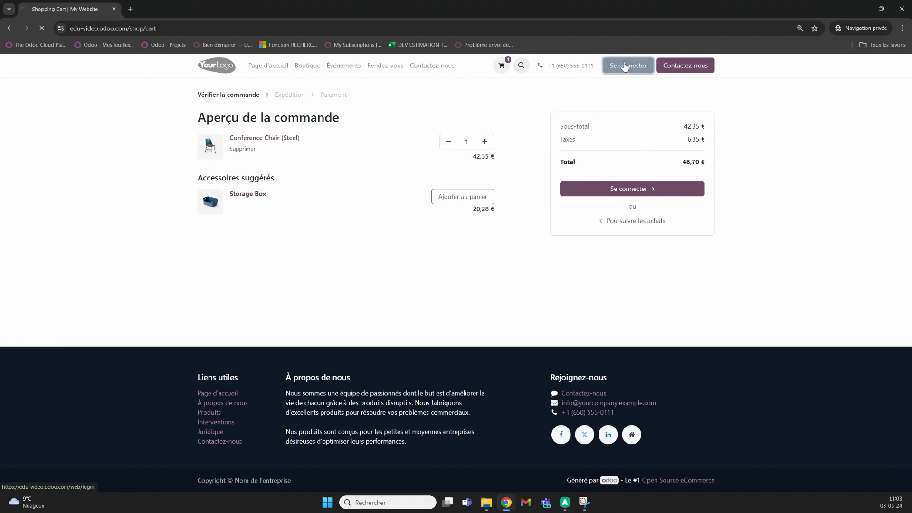
left_click(427, 118)
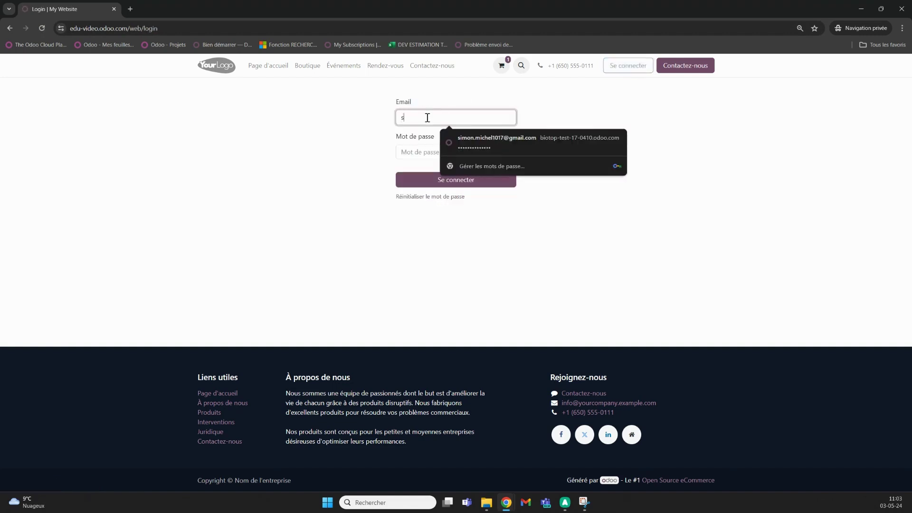
- Sign in with the saved login e-mail and the account password
left_click(477, 141)
left_click(444, 155)
type("••")
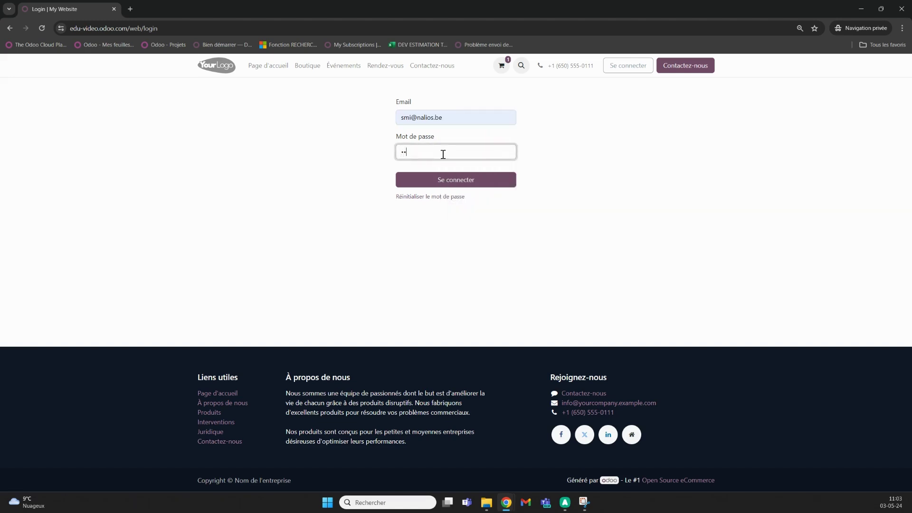
type("••••••••••••")
key("Return")
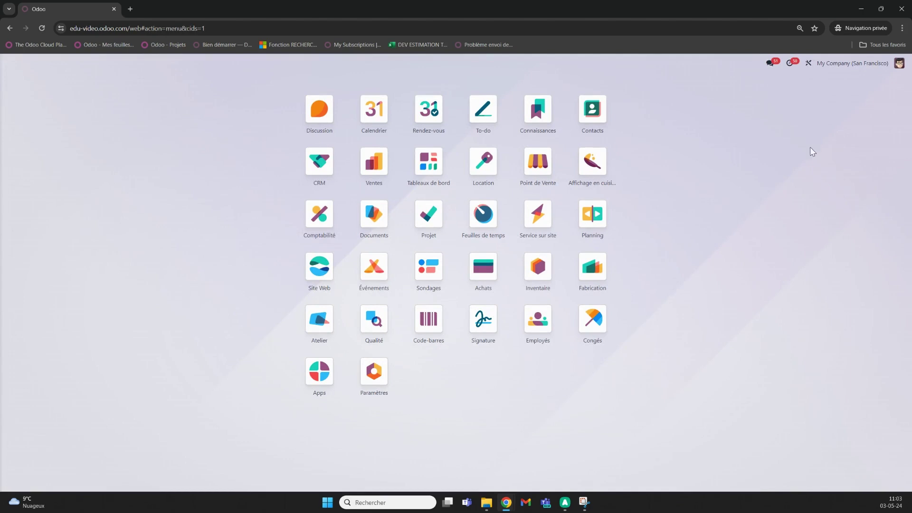
- Open the Website app's eCommerce shop and the Conference Chair product page
type("w")
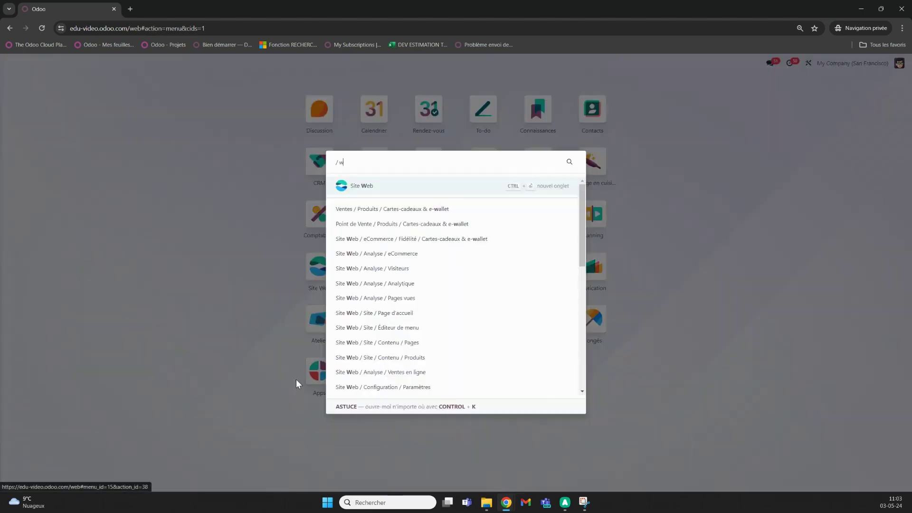
left_click(454, 187)
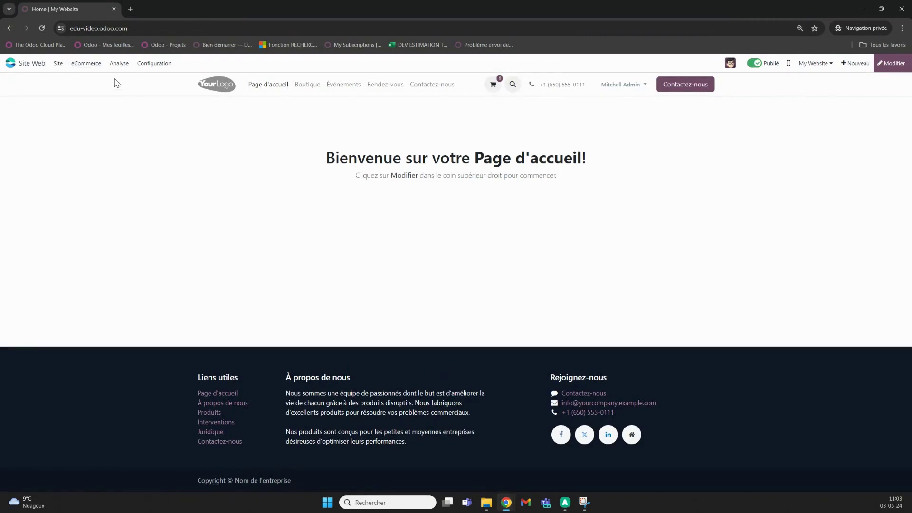
left_click(87, 67)
left_click(304, 87)
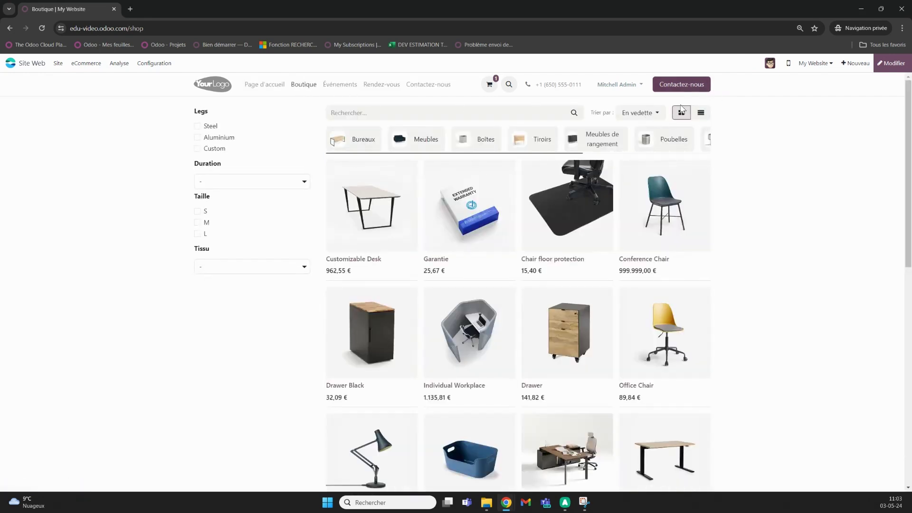
left_click(654, 236)
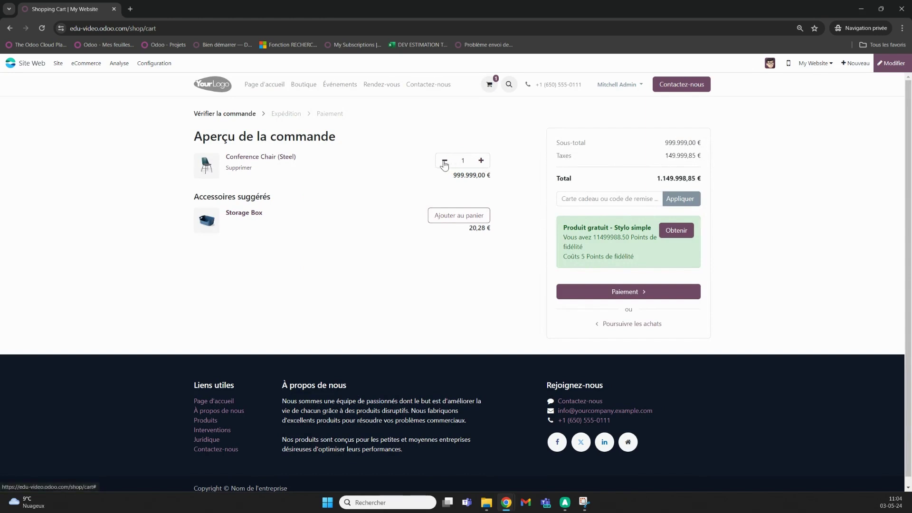
- Apply the Client pricelist code, dropping the chair to 42,35 € and total to 48,70 €
left_click(604, 198)
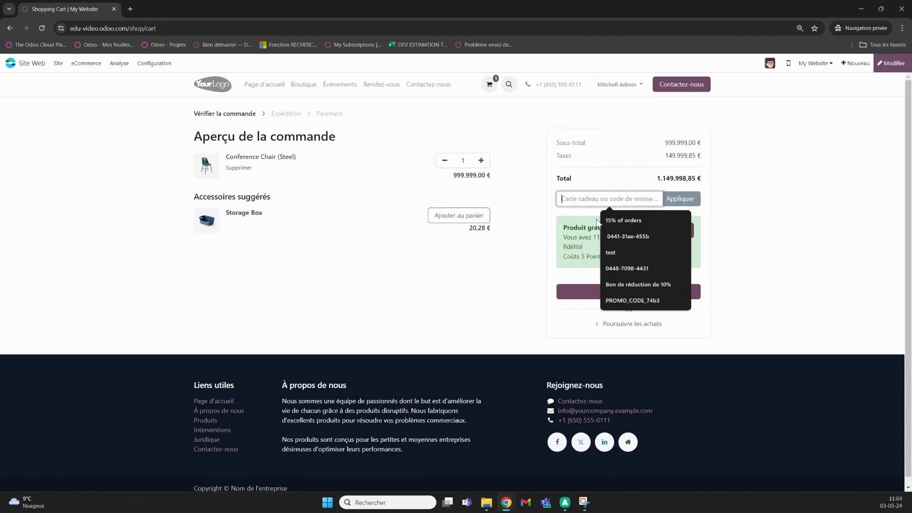
type("Client")
left_click(669, 205)
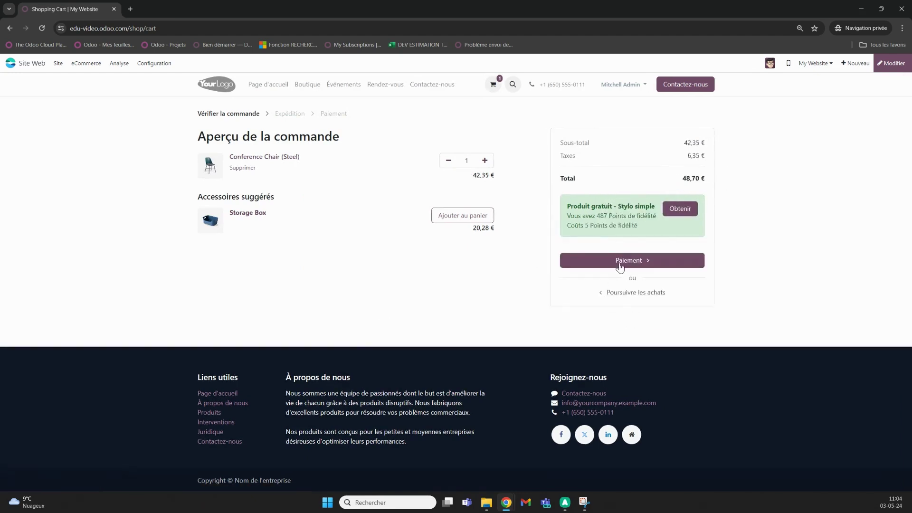